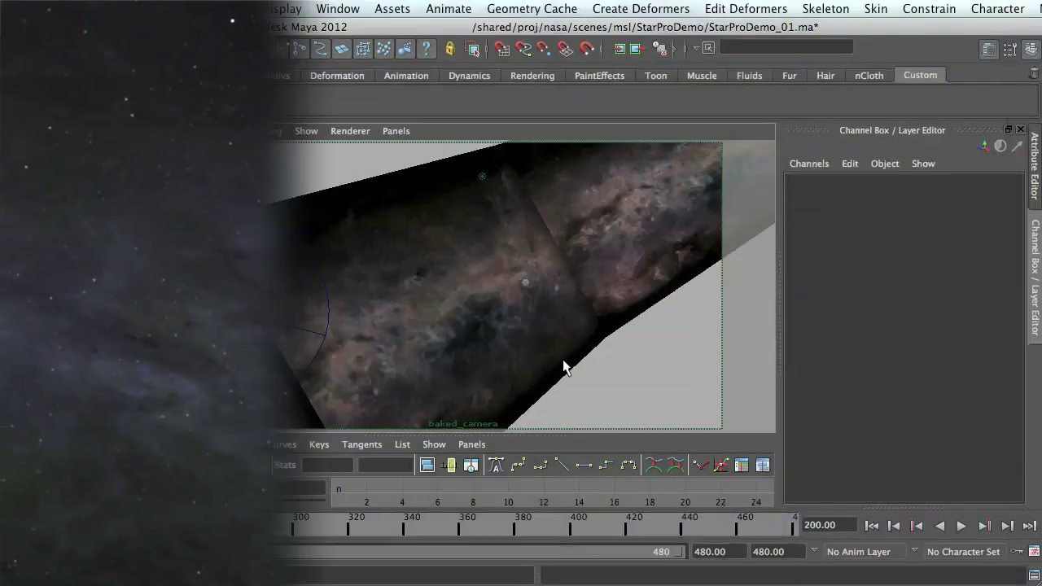
Play the Maya baked camera move twice, then inspect MILKYWAY, milkyway5 and baked_camera in the Outliner
{"action": "key", "text": "alt+v"}
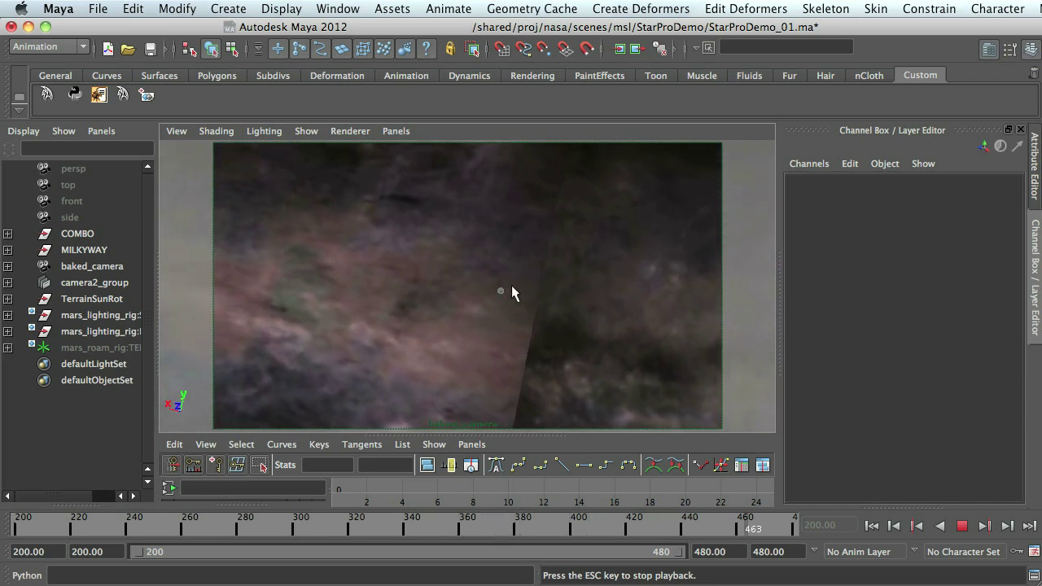
{"action": "key", "text": "alt+v"}
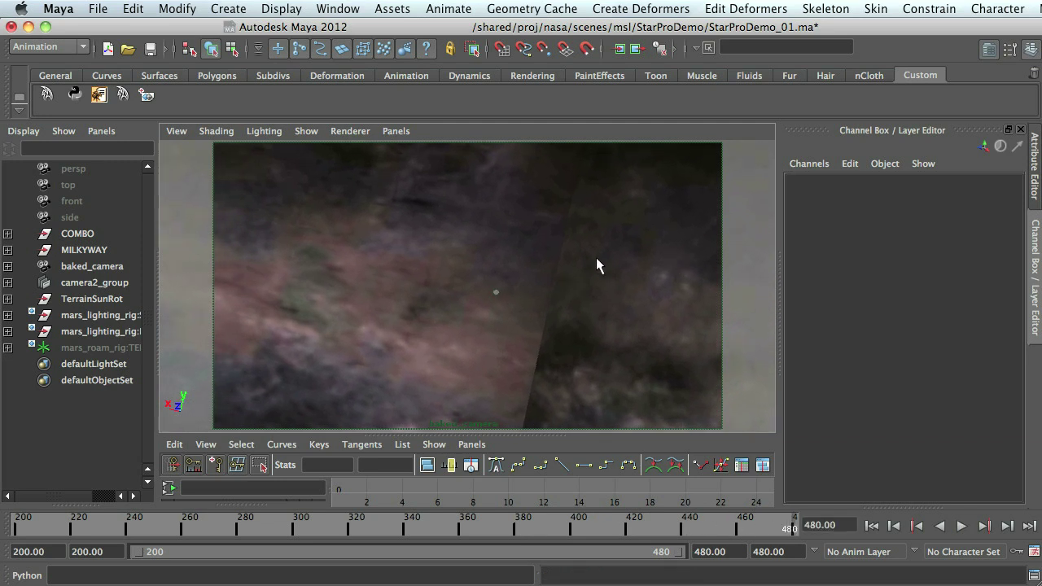
{"action": "left_click", "coordinate": [107, 253]}
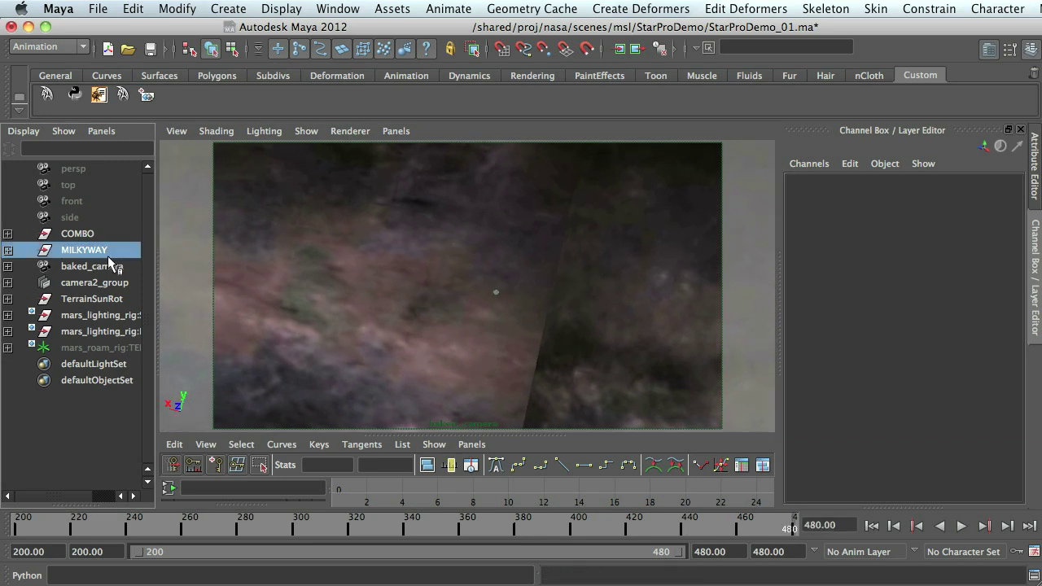
{"action": "left_click", "coordinate": [336, 275]}
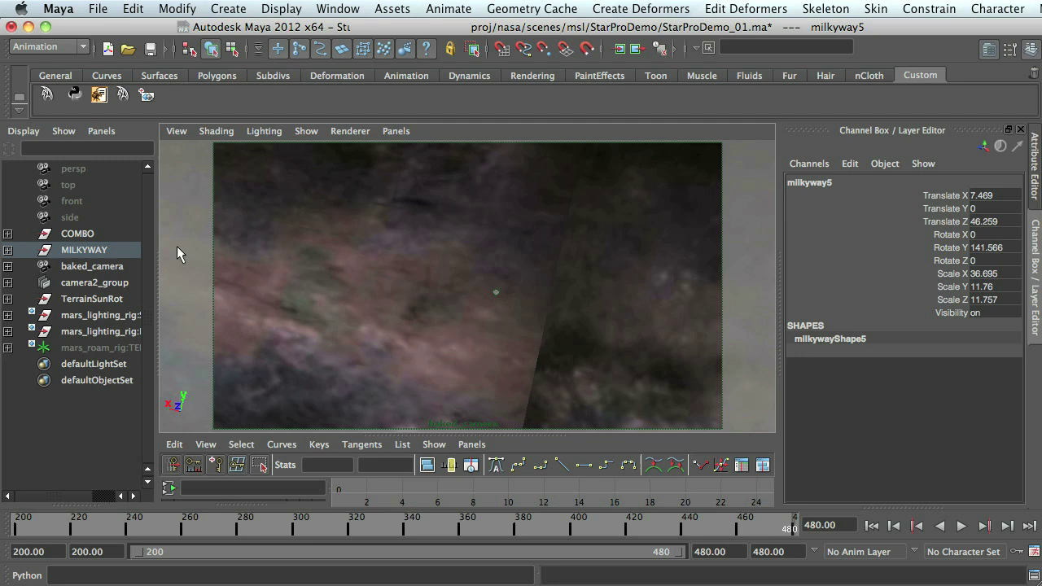
{"action": "left_click", "coordinate": [130, 260]}
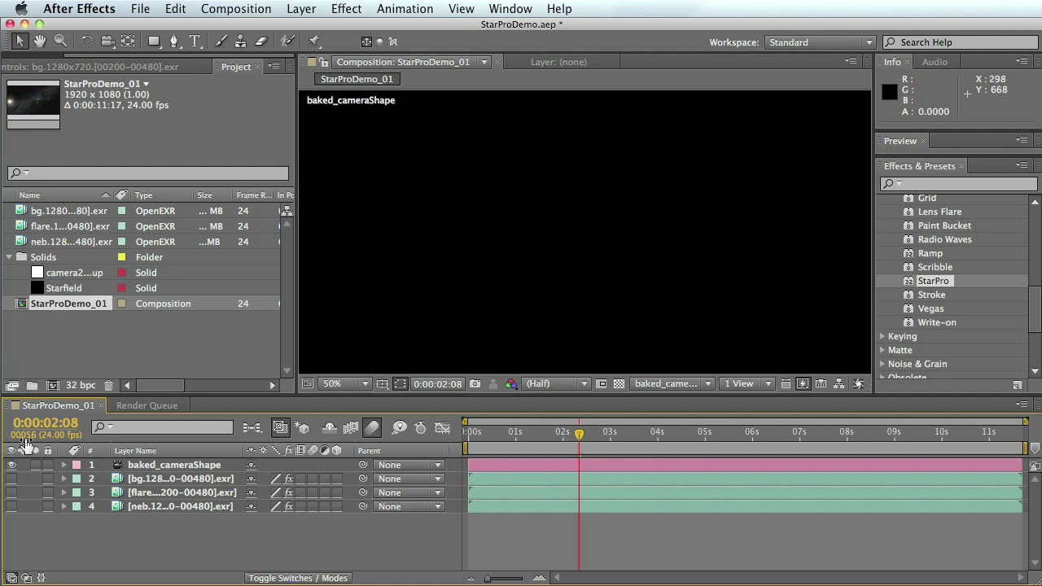
Show the planet, nebula background and lens flare layers, then scrub back to earlier frames
{"action": "left_click", "coordinate": [10, 480]}
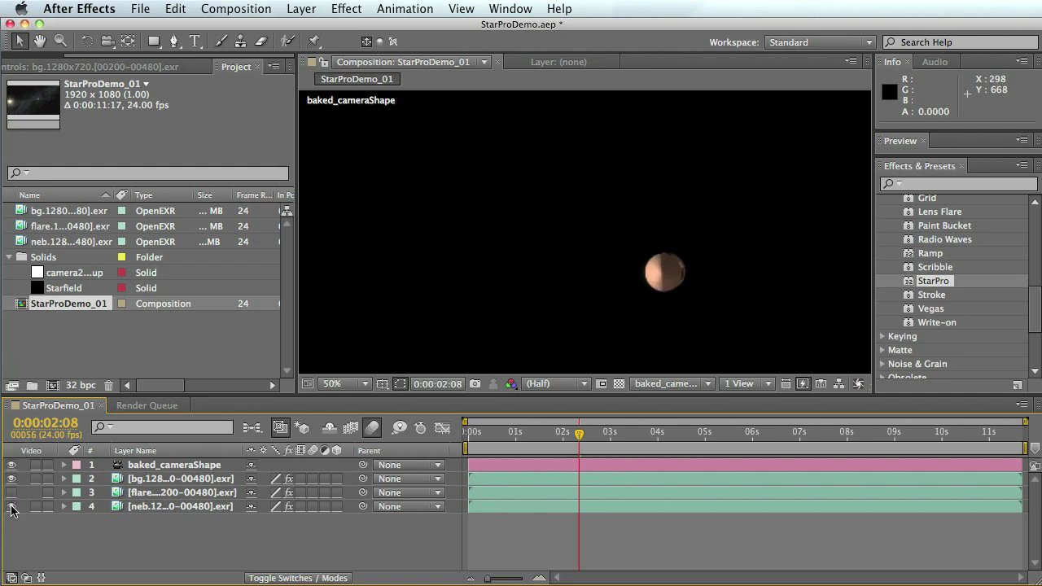
{"action": "left_click", "coordinate": [10, 507]}
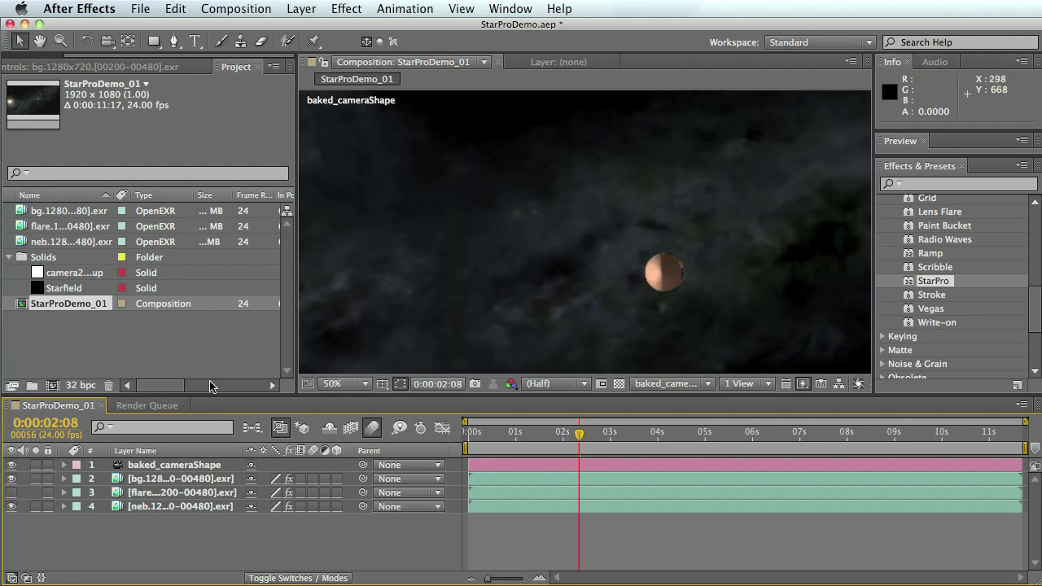
{"action": "left_click", "coordinate": [11, 492]}
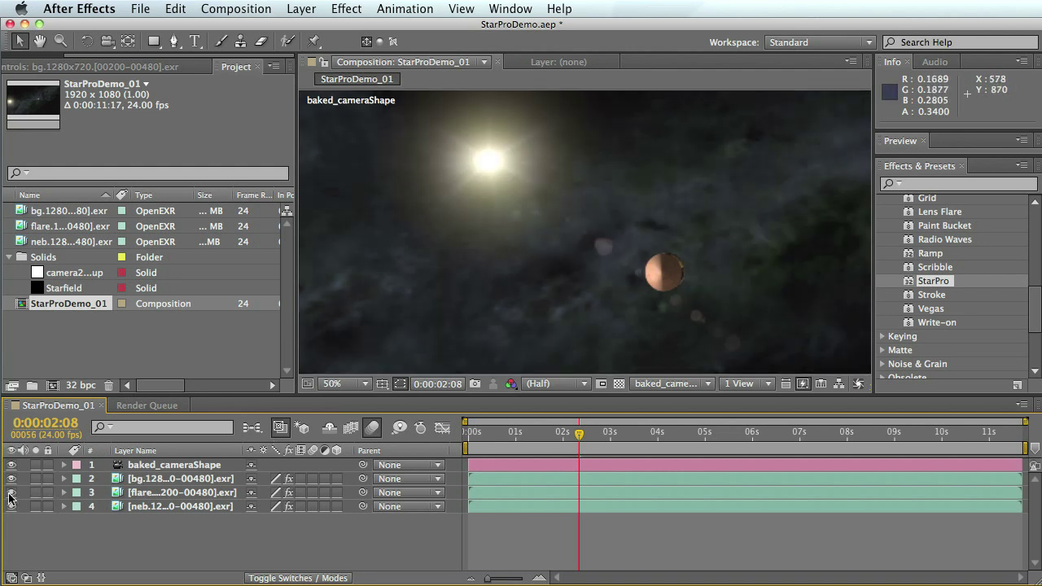
{"action": "left_click", "coordinate": [568, 438]}
{"action": "mouse_move", "coordinate": [568, 437]}
{"action": "left_mouse_down"}
{"action": "mouse_move", "coordinate": [558, 437]}
{"action": "mouse_move", "coordinate": [598, 438]}
{"action": "mouse_move", "coordinate": [580, 438]}
{"action": "left_mouse_up"}
Create Black Solid 1 and move it to the bottom of the layer stack
{"action": "left_click", "coordinate": [289, 8]}
{"action": "mouse_move", "coordinate": [383, 27]}
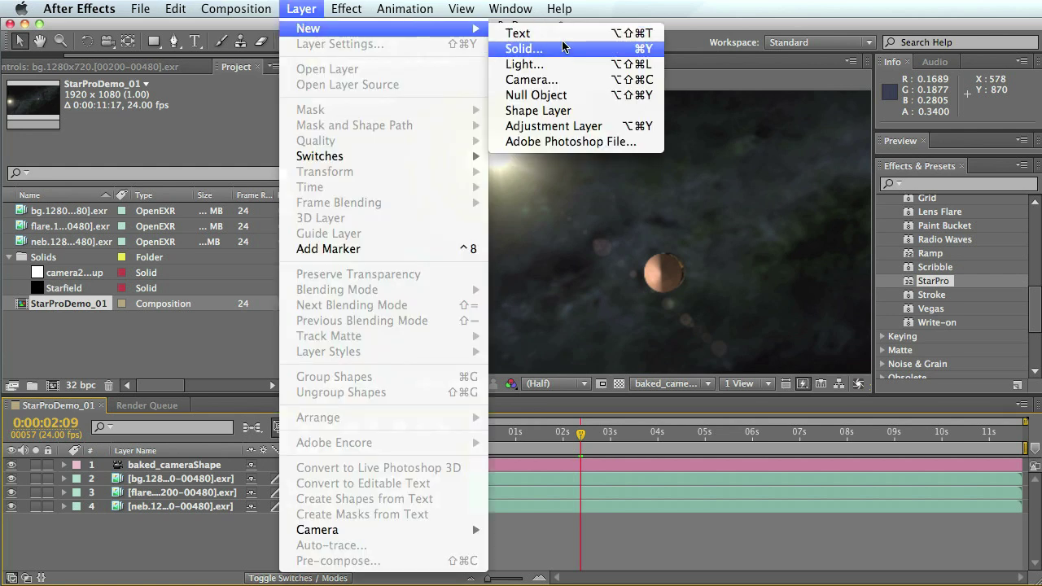
{"action": "left_click", "coordinate": [563, 48]}
{"action": "left_click", "coordinate": [664, 429]}
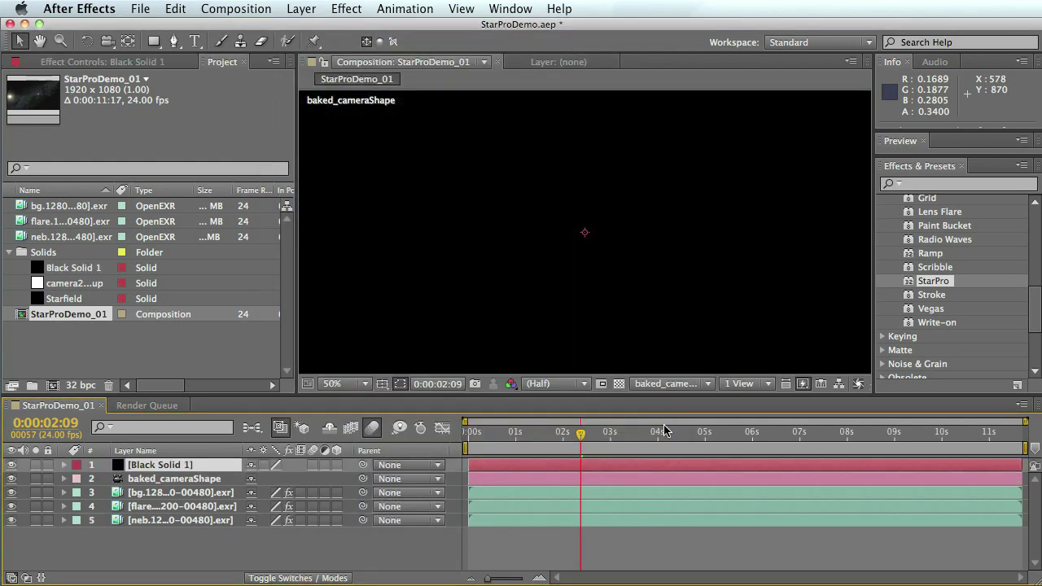
{"action": "left_click_drag", "start_coordinate": [146, 465], "coordinate": [151, 527]}
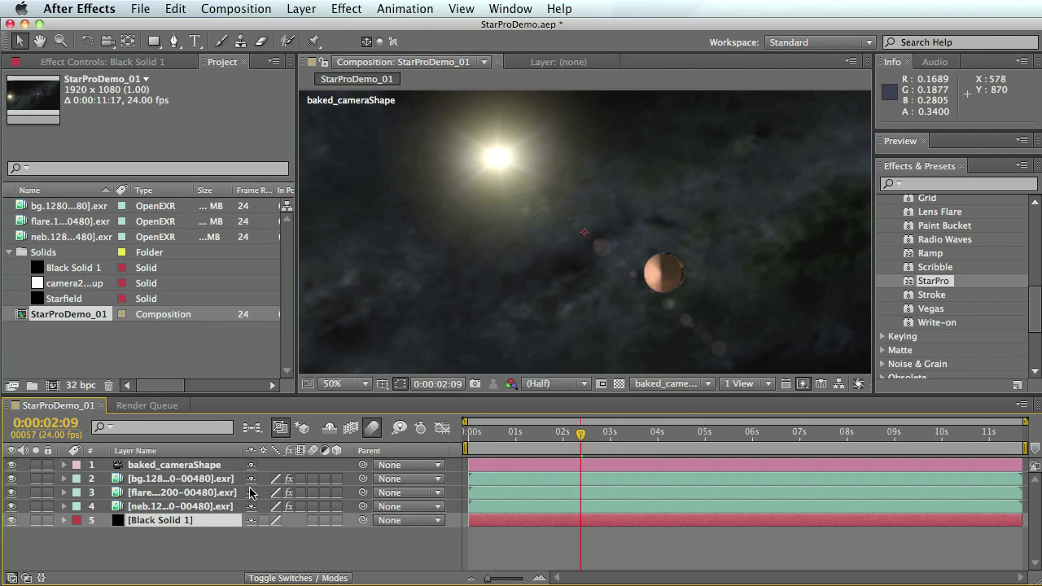
Apply StarPro to Black Solid 1, check star motion across nearby frames, and show its settings
{"action": "left_click_drag", "start_coordinate": [933, 281], "coordinate": [201, 523]}
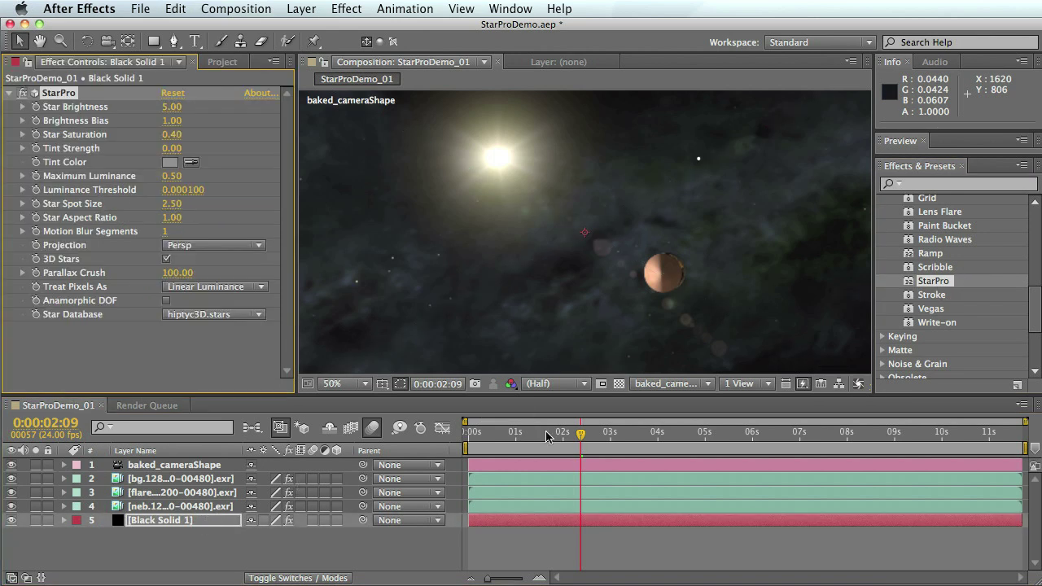
{"action": "left_click_drag", "start_coordinate": [580, 437], "coordinate": [561, 439]}
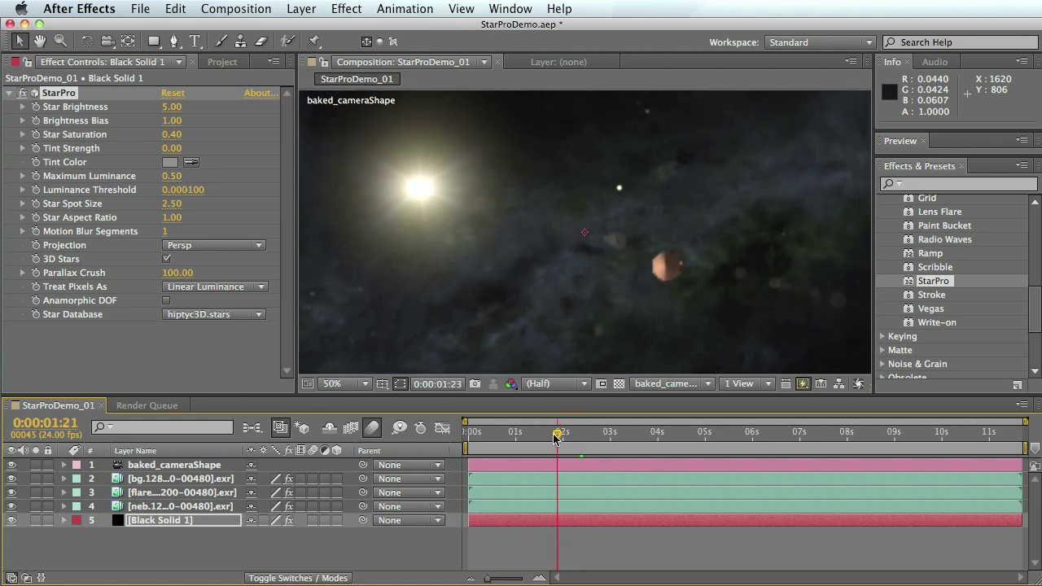
{"action": "left_click_drag", "start_coordinate": [559, 437], "coordinate": [571, 434]}
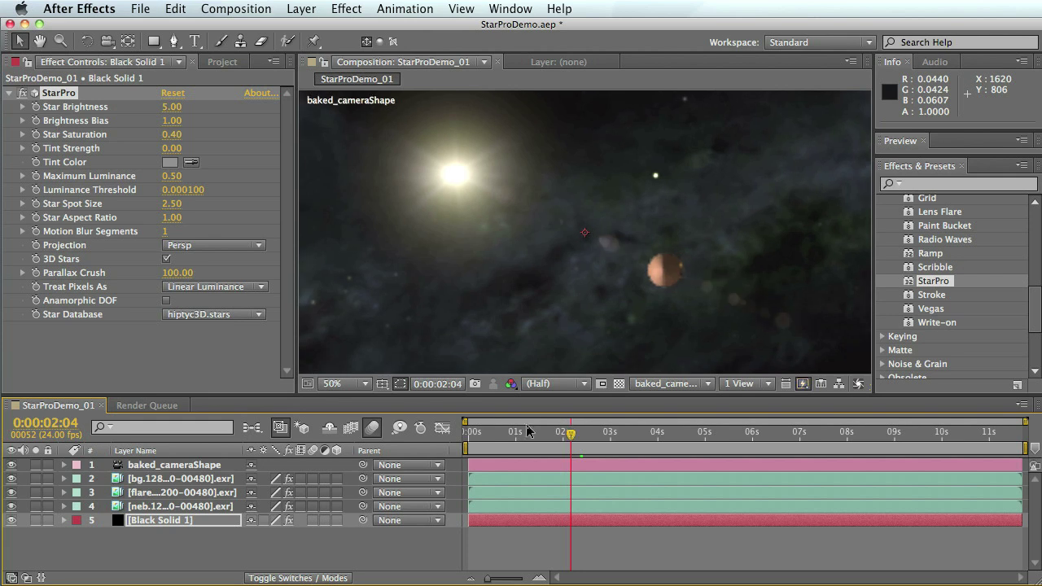
{"action": "left_click", "coordinate": [132, 466]}
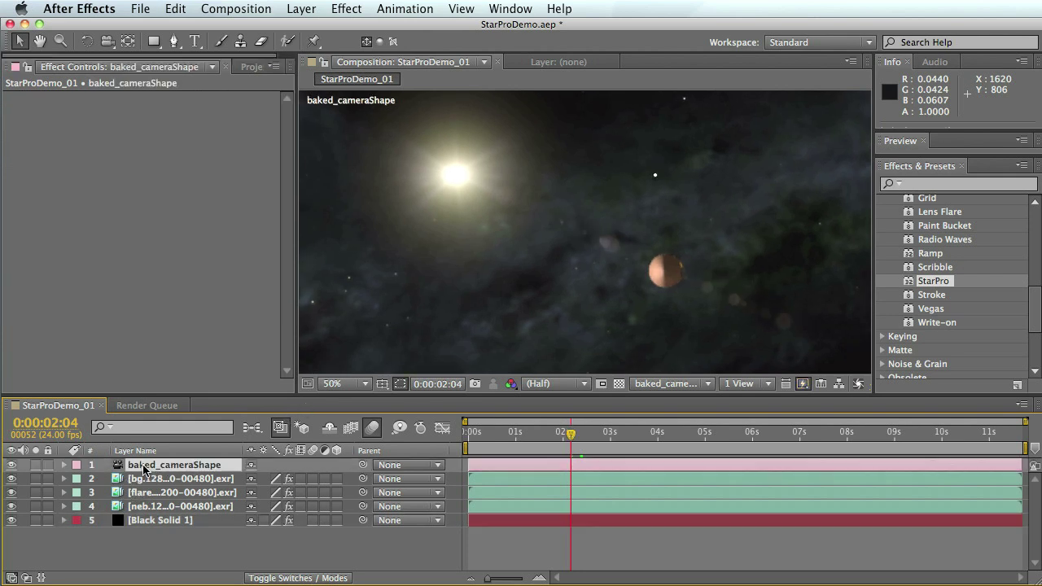
{"action": "left_click", "coordinate": [169, 521]}
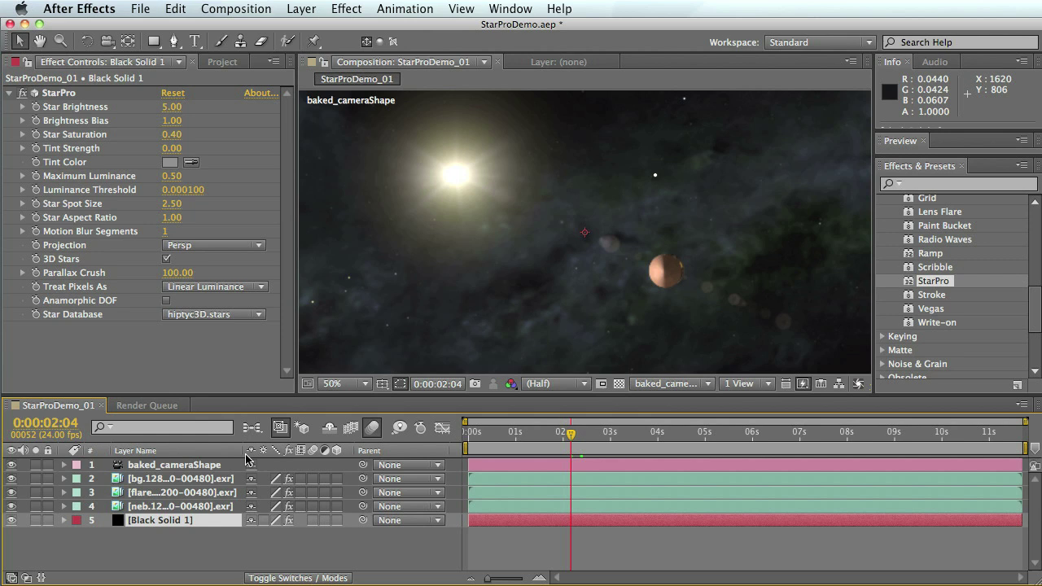
Set StarPro Brightness Bias to 1.50
{"action": "left_click", "coordinate": [174, 109]}
{"action": "key", "text": "Tab"}
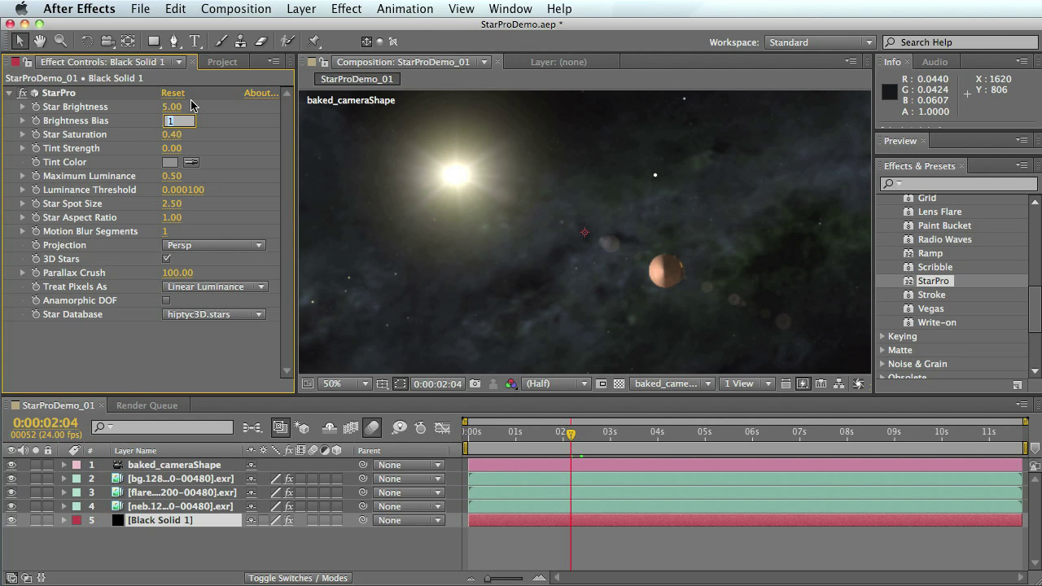
{"action": "type", "text": ".50"}
{"action": "key", "text": "Return"}
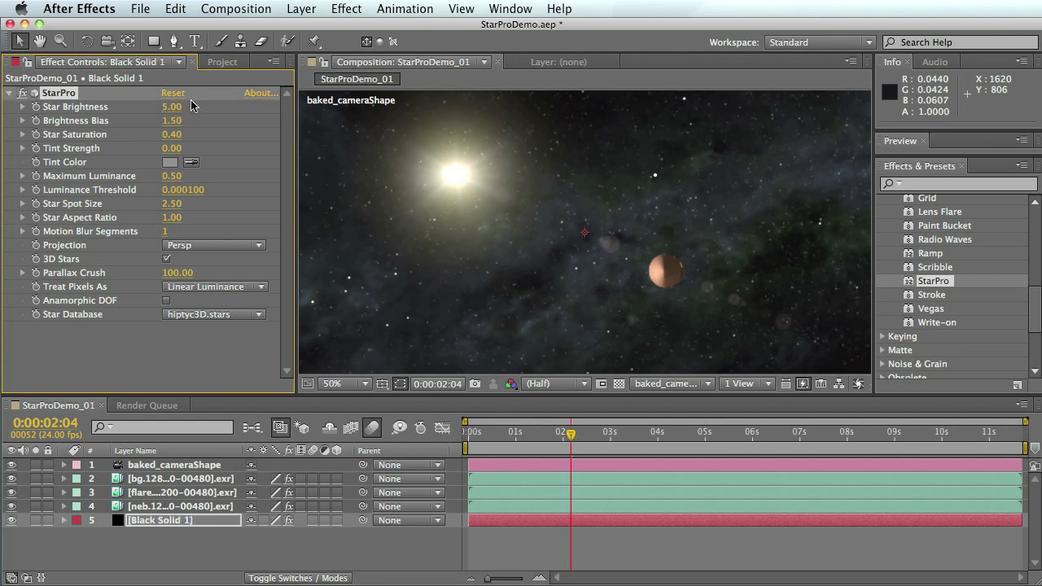
Tint the stars purple with a Tint Strength of 0.50
{"action": "left_click", "coordinate": [169, 163]}
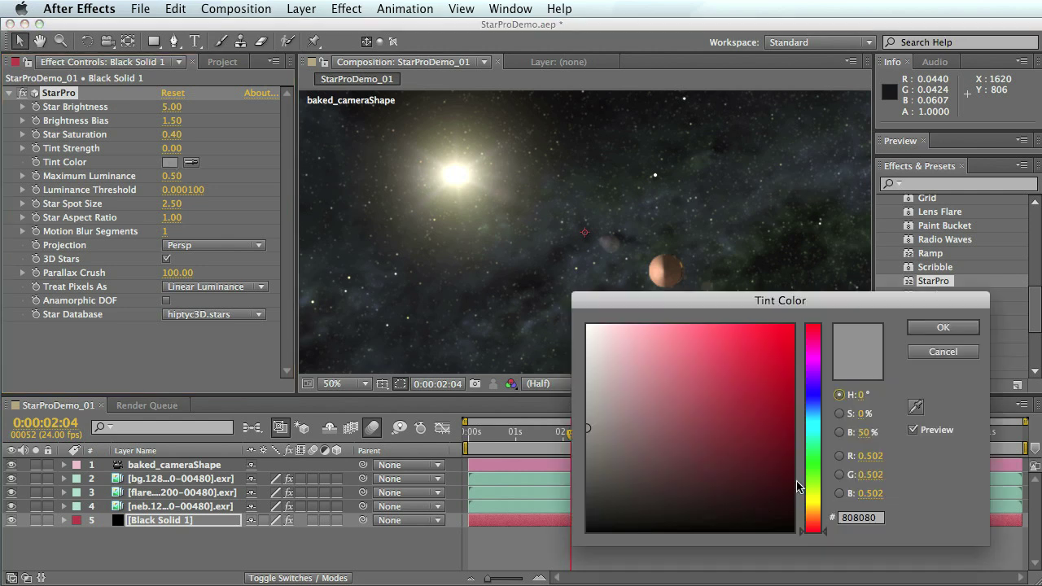
{"action": "left_click", "coordinate": [817, 375]}
{"action": "left_click", "coordinate": [712, 413]}
{"action": "left_click", "coordinate": [942, 327]}
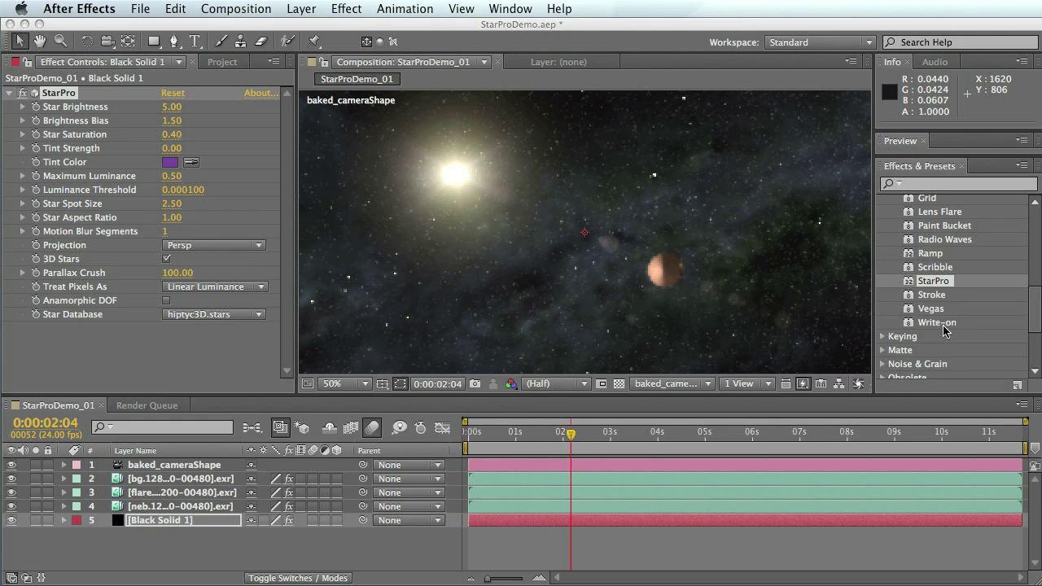
{"action": "left_click", "coordinate": [166, 151]}
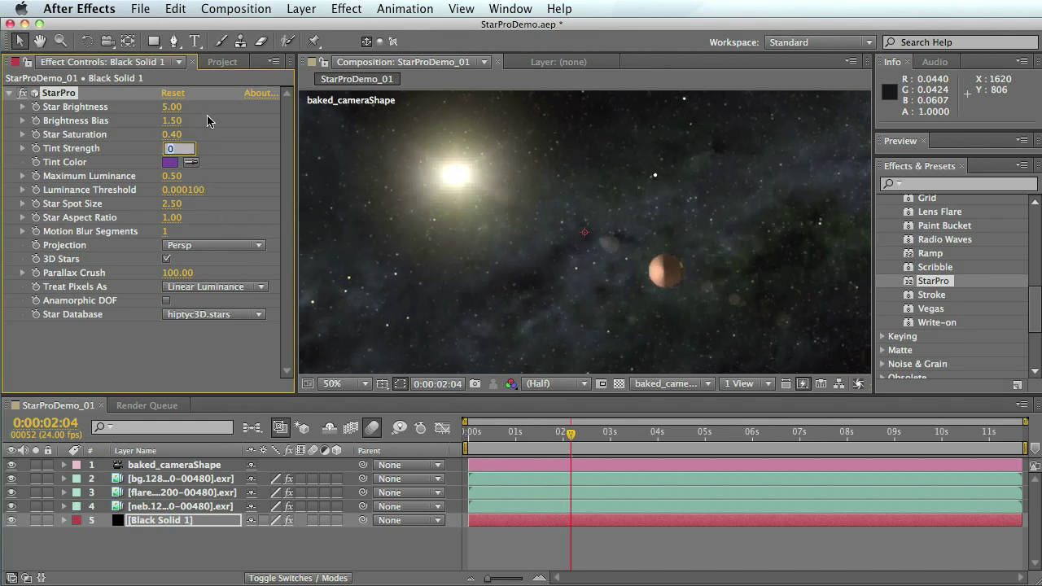
{"action": "type", "text": ".5"}
{"action": "type", "text": "0.5"}
{"action": "key", "text": "Return"}
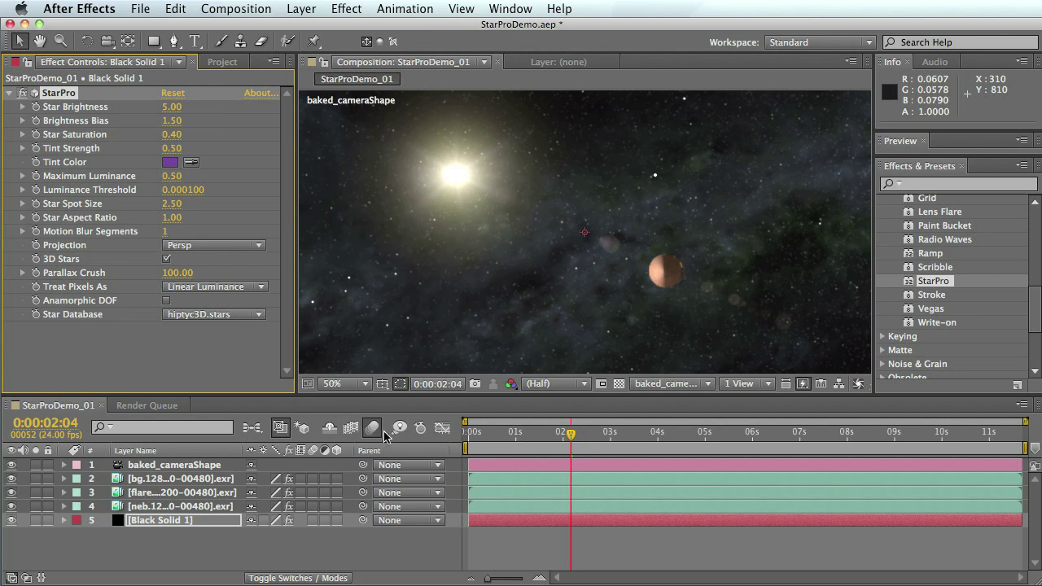
Enable motion blur on the Black Solid 1 star layer at 0:00:02:18
{"action": "left_click", "coordinate": [584, 434]}
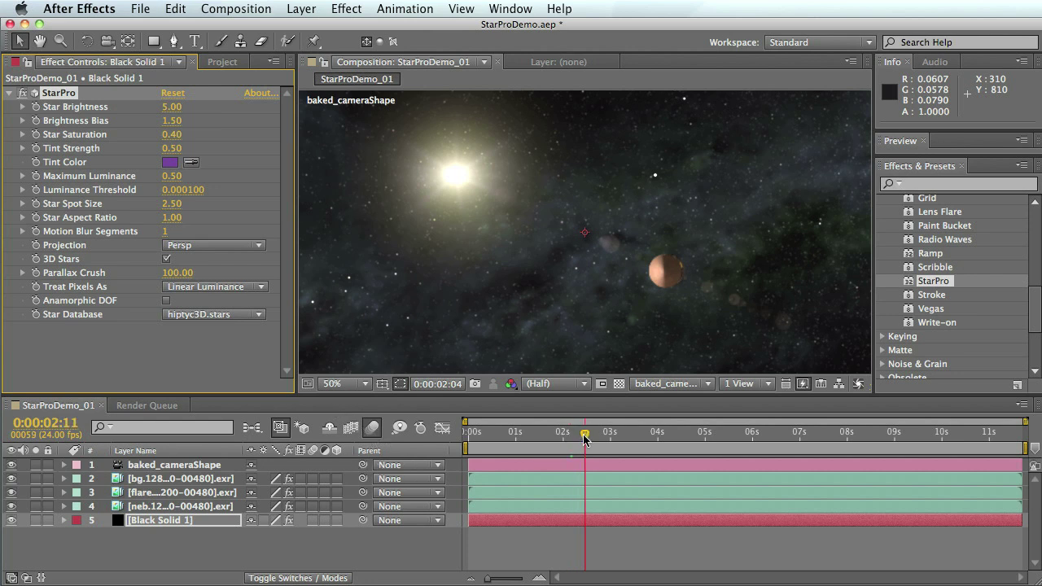
{"action": "left_click_drag", "start_coordinate": [591, 437], "coordinate": [600, 436]}
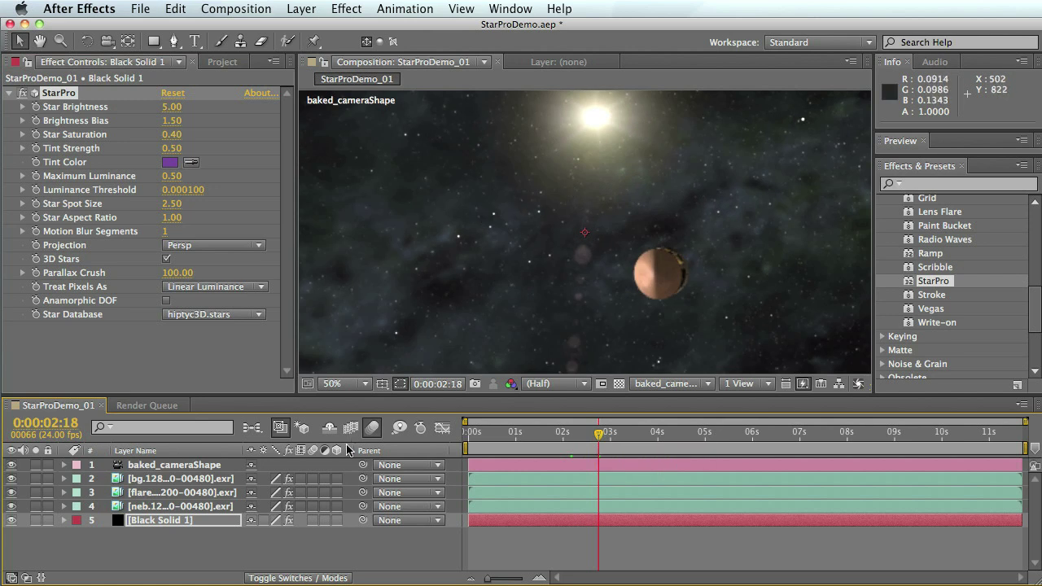
{"action": "left_click", "coordinate": [313, 521]}
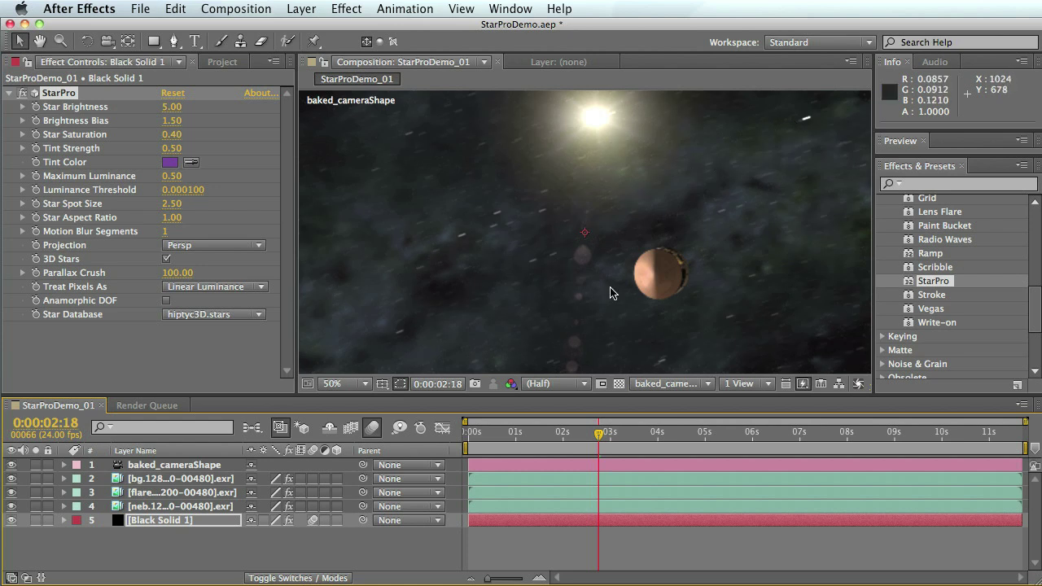
Preview the shot at 0:00:03:00, 0:00:06:08 and 0:00:10:22
{"action": "left_click", "coordinate": [610, 436]}
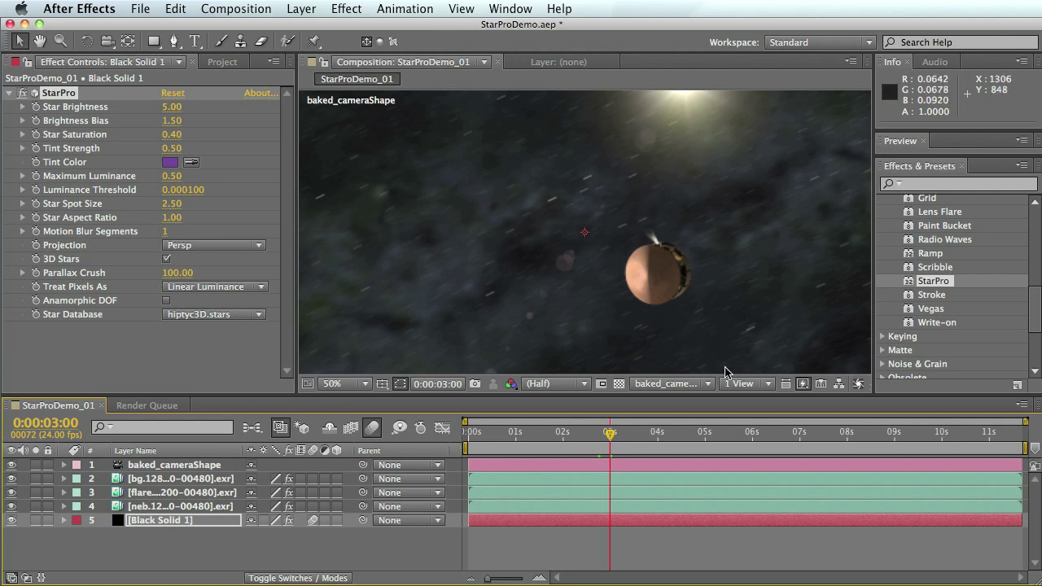
{"action": "left_click", "coordinate": [768, 435]}
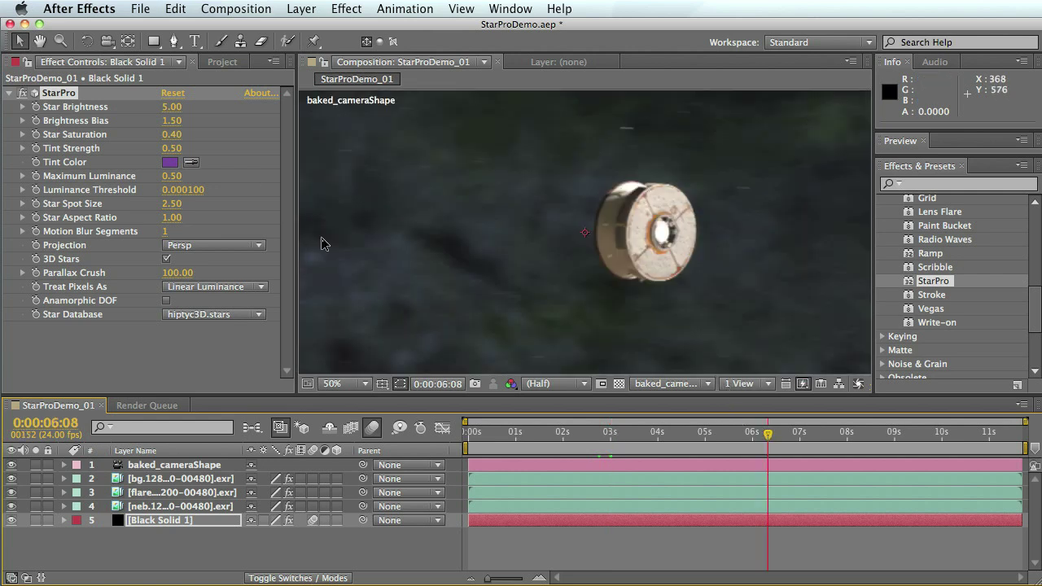
{"action": "left_click", "coordinate": [987, 434]}
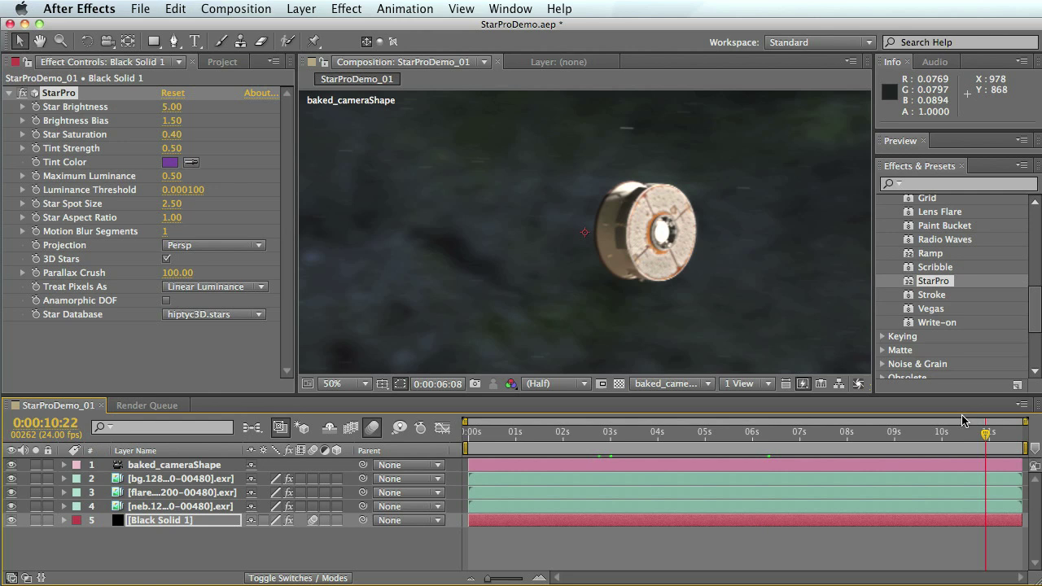
Set StarPro Luminance Threshold to 0 and Star Brightness to 25
{"action": "left_click", "coordinate": [189, 190]}
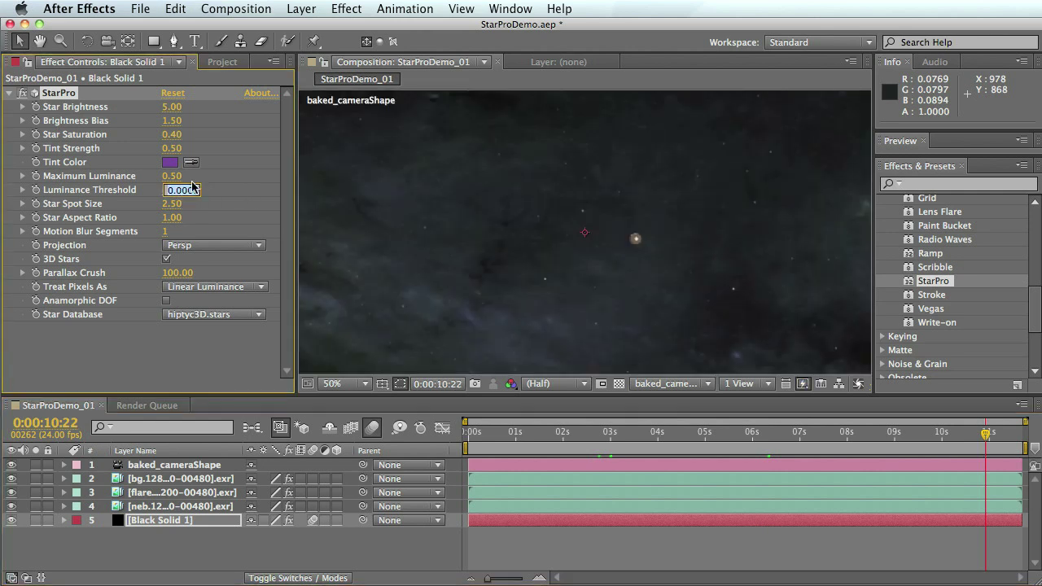
{"action": "type", "text": "0"}
{"action": "key", "text": "Return"}
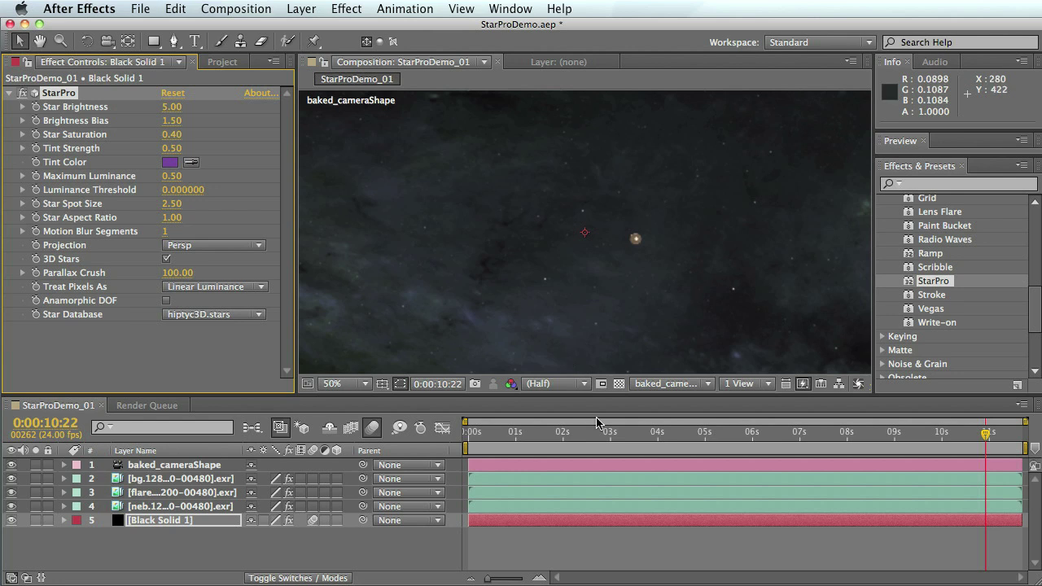
{"action": "left_click", "coordinate": [171, 107]}
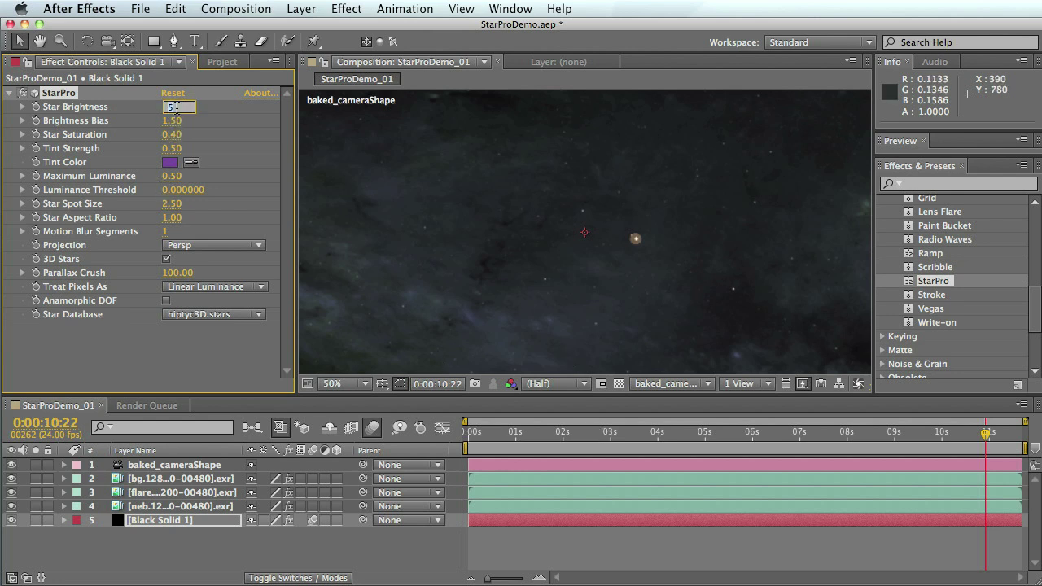
{"action": "type", "text": "25"}
{"action": "key", "text": "Return"}
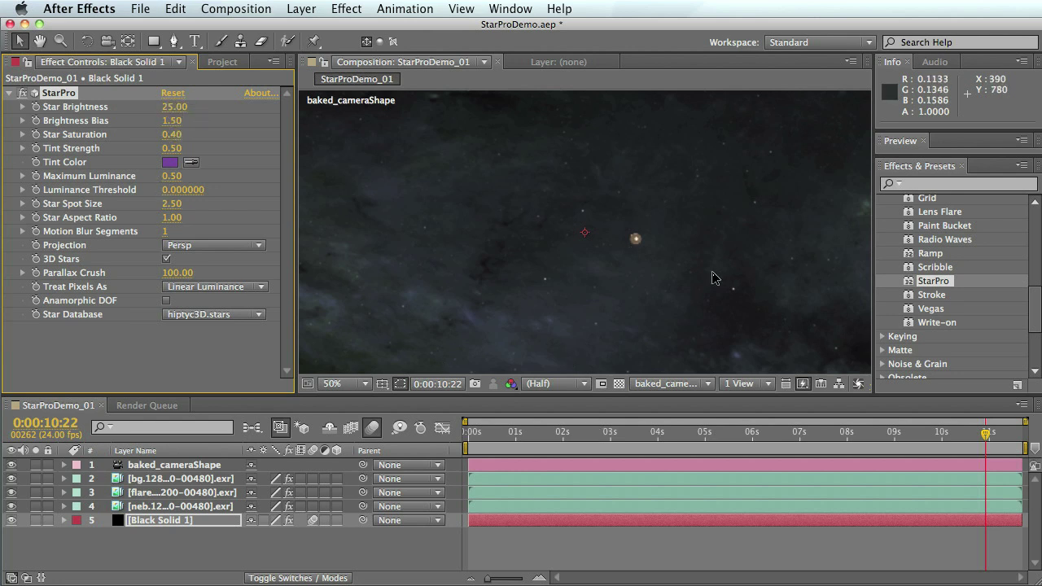